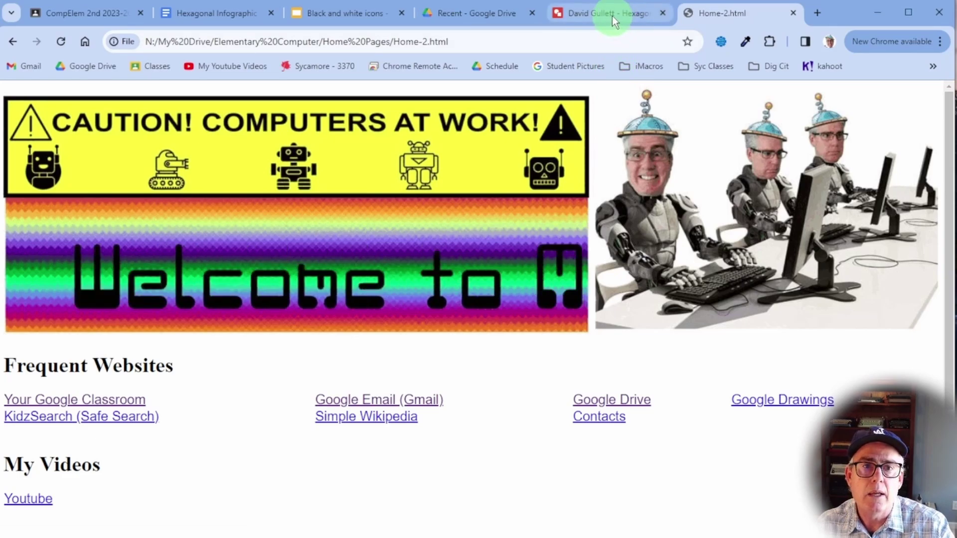
pyautogui.click(612, 16)
pyautogui.click(735, 13)
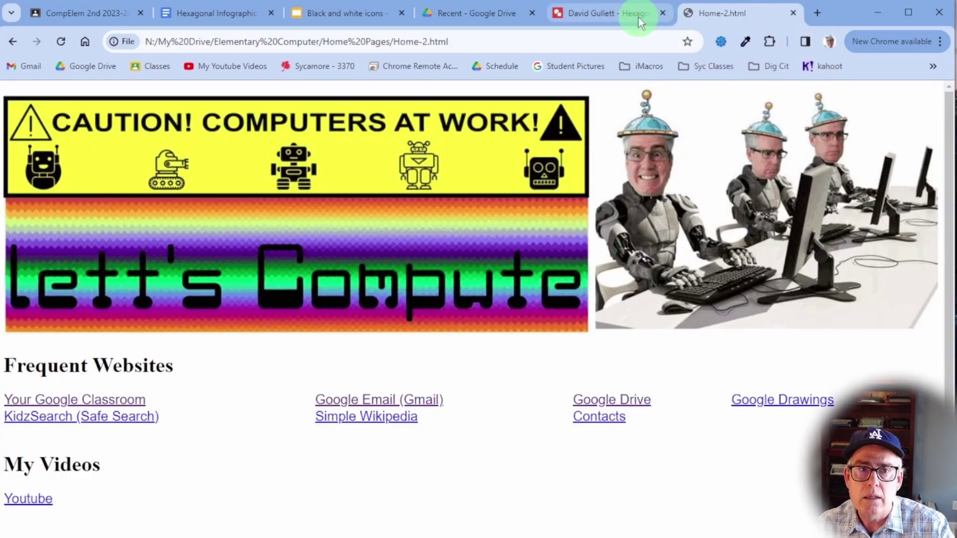
pyautogui.click(638, 17)
pyautogui.click(708, 19)
pyautogui.click(625, 20)
pyautogui.click(690, 17)
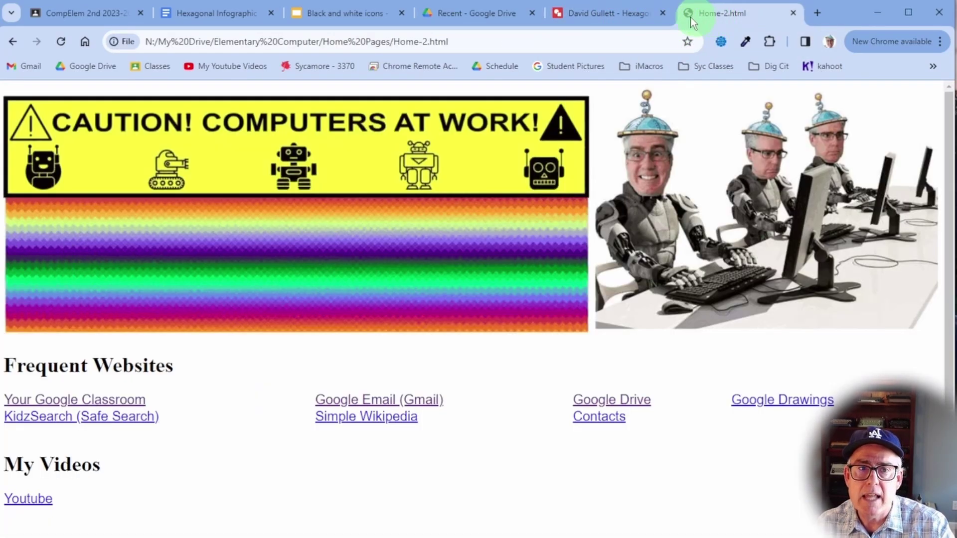
pyautogui.click(639, 20)
pyautogui.click(718, 16)
pyautogui.click(614, 18)
pyautogui.click(707, 16)
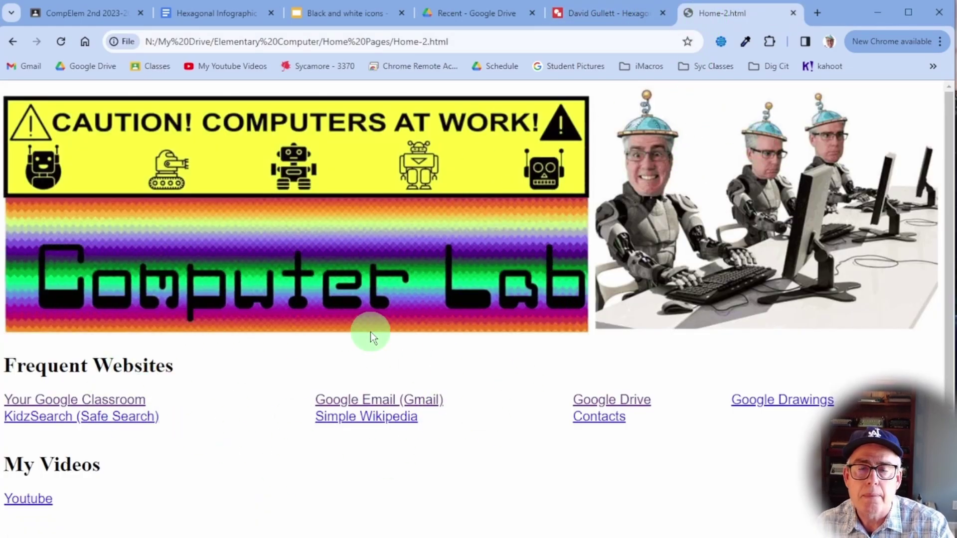
pyautogui.click(618, 18)
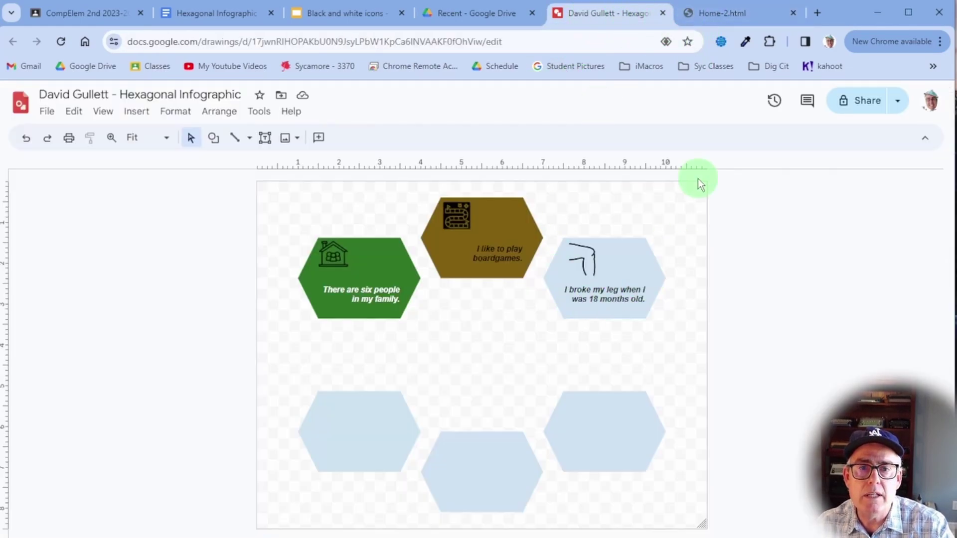
pyautogui.click(720, 13)
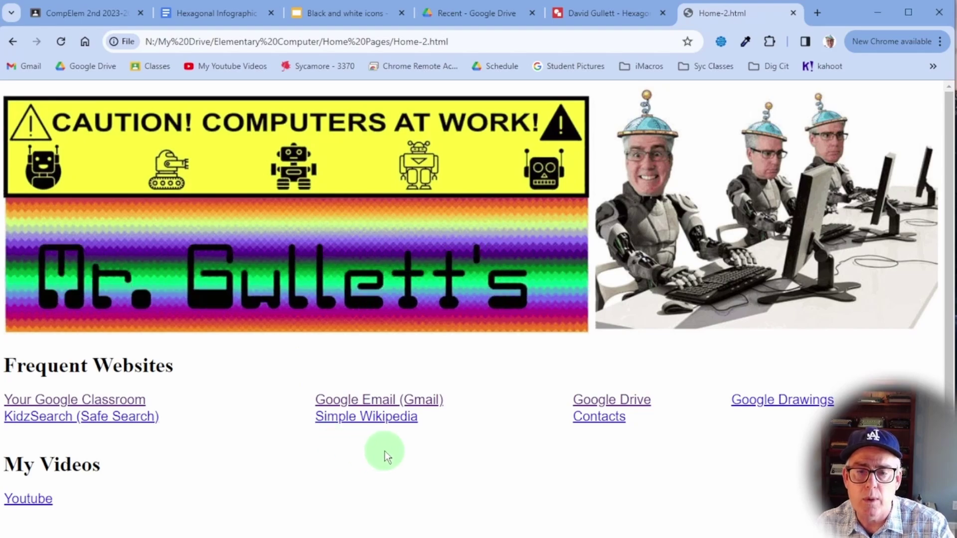
pyautogui.click(589, 17)
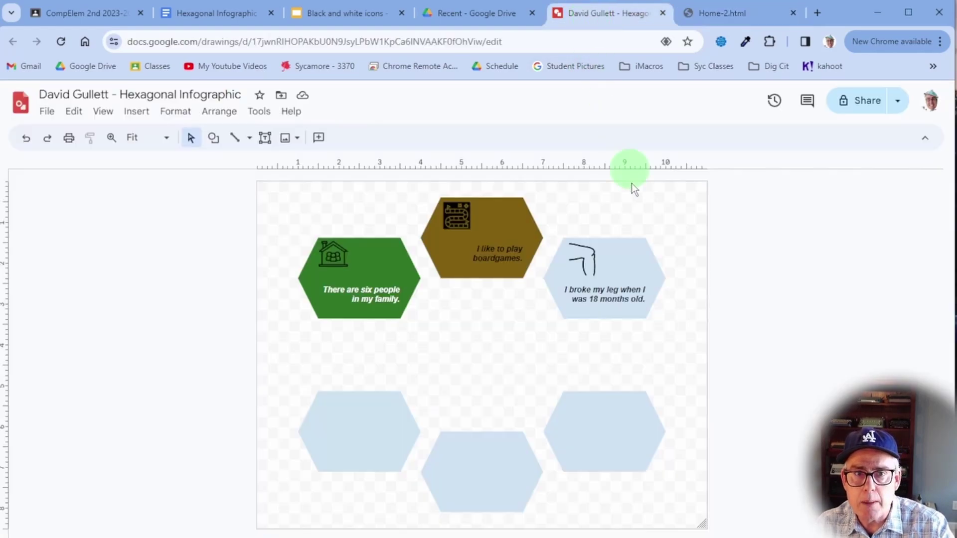
pyautogui.click(711, 13)
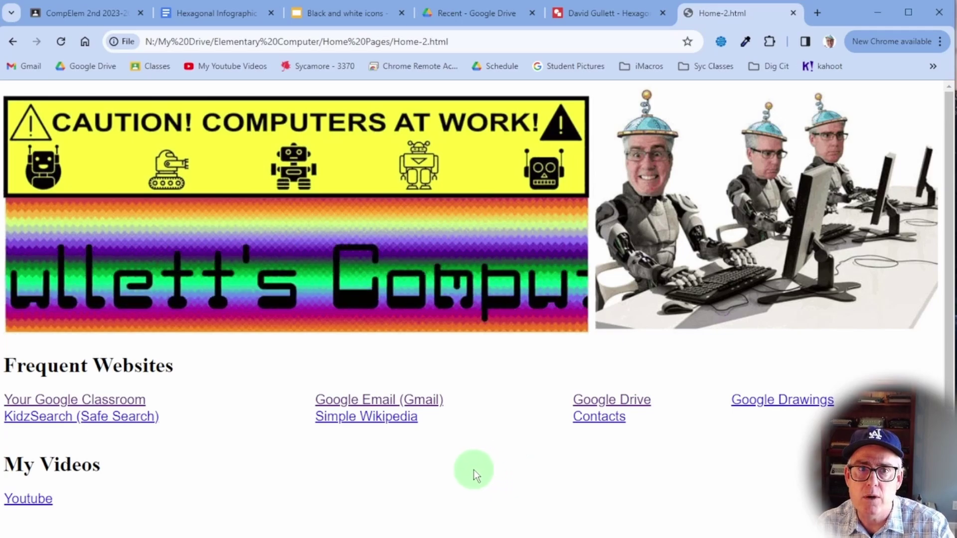
# - Open Gmail from the home page and bring up the photo attachment in the email titled "pic"
pyautogui.click(369, 399)
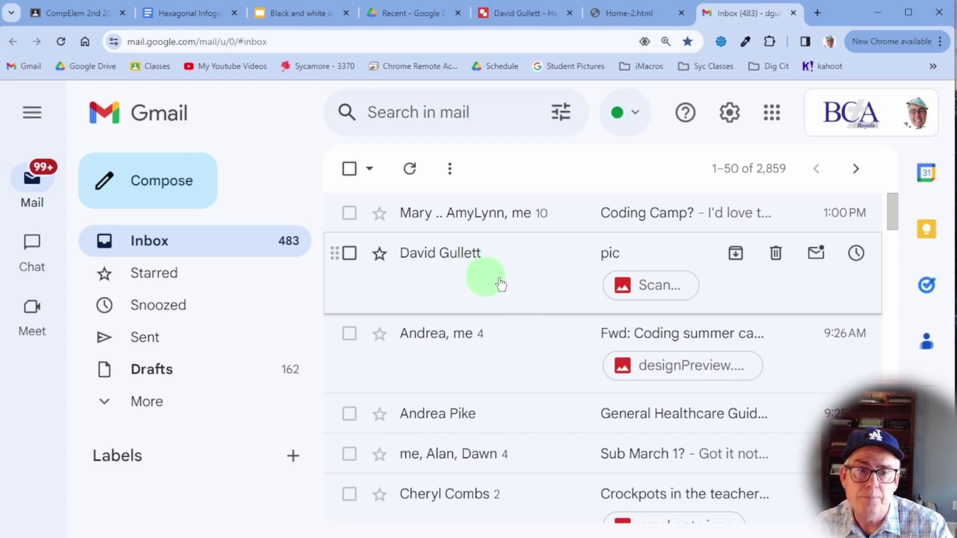
pyautogui.click(512, 268)
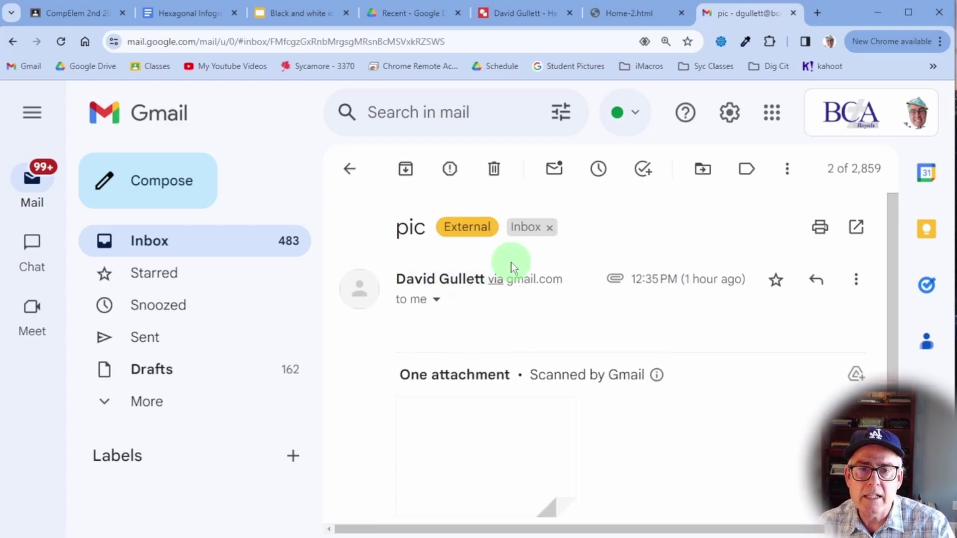
pyautogui.scroll(-3, 585, 404)
pyautogui.scroll(-1, 582, 399)
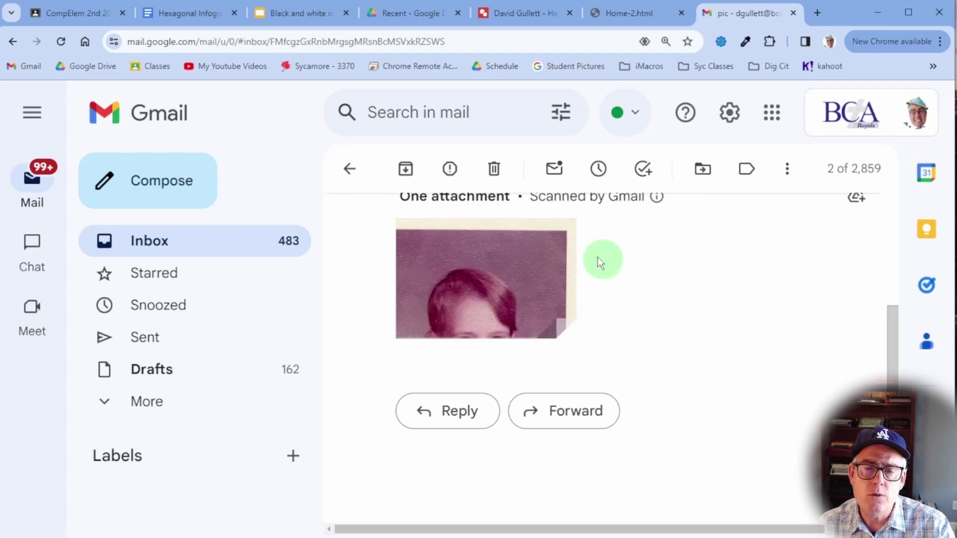
# - Save the email's Scans749.jpg attachment to Google Drive and dismiss the notification
pyautogui.moveTo(493, 260)
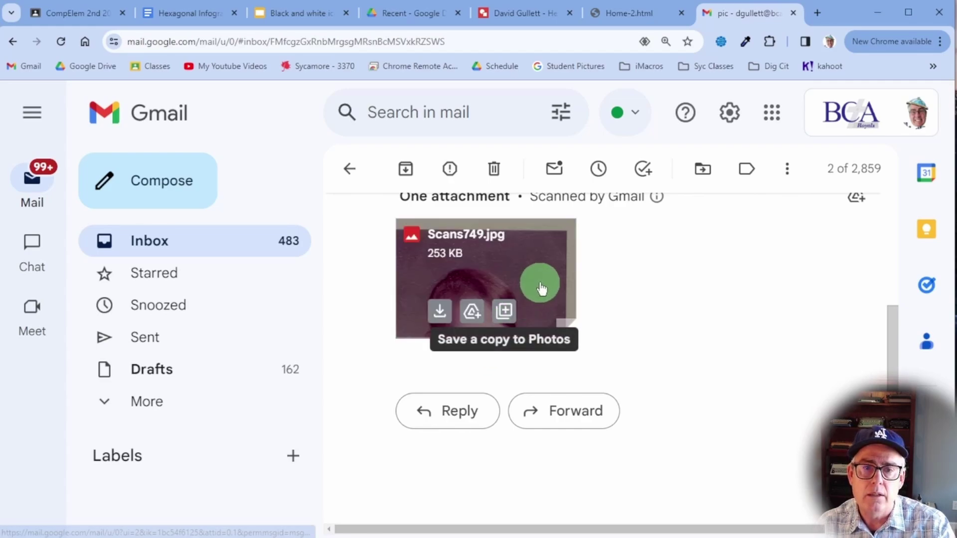
pyautogui.click(472, 314)
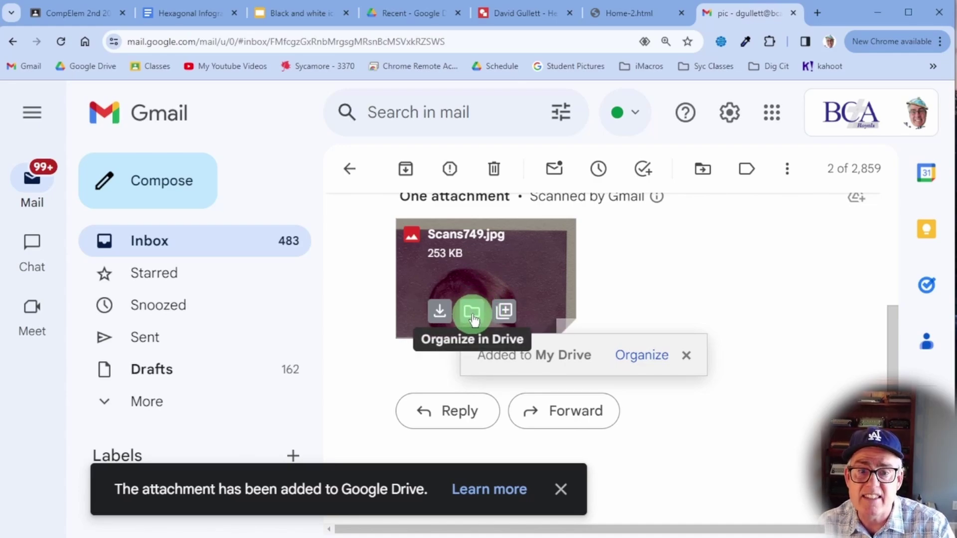
pyautogui.click(561, 487)
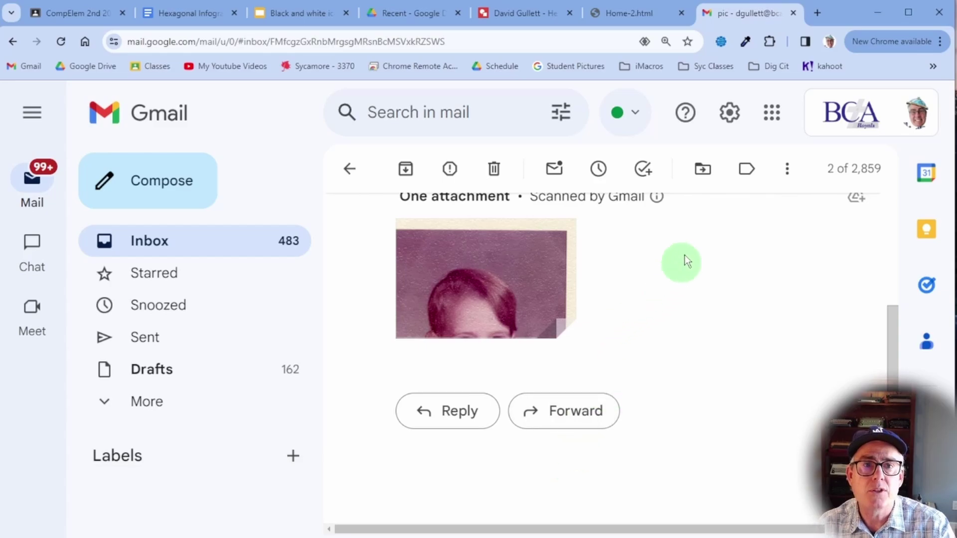
# - Switch to the Hexagonal Infographic drawing and browse Google Drive's recent images as the source for an inserted picture
pyautogui.click(490, 14)
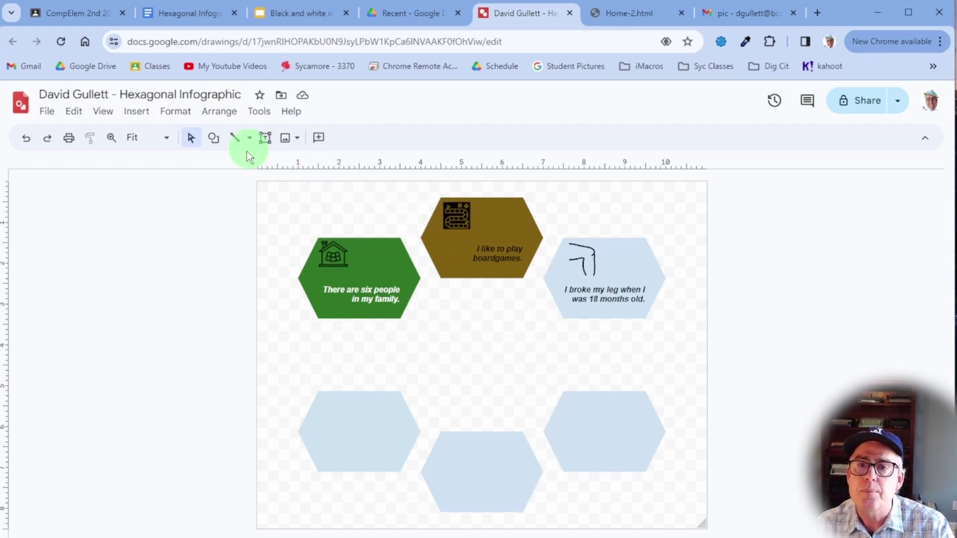
pyautogui.click(288, 140)
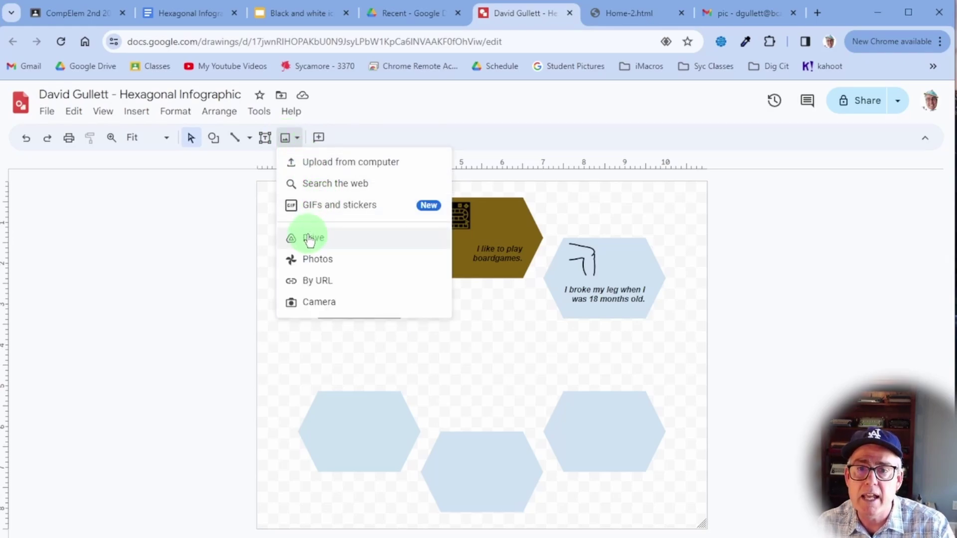
pyautogui.click(292, 239)
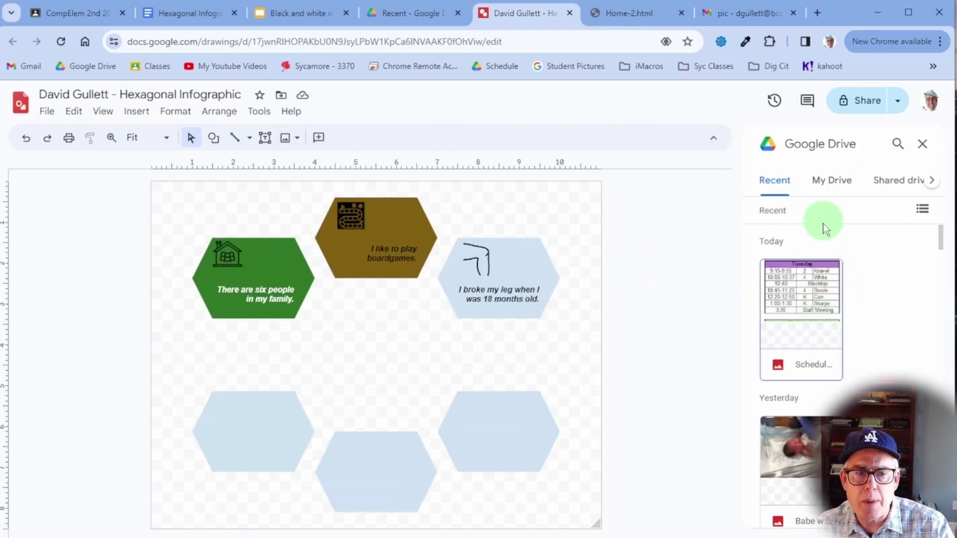
pyautogui.click(832, 182)
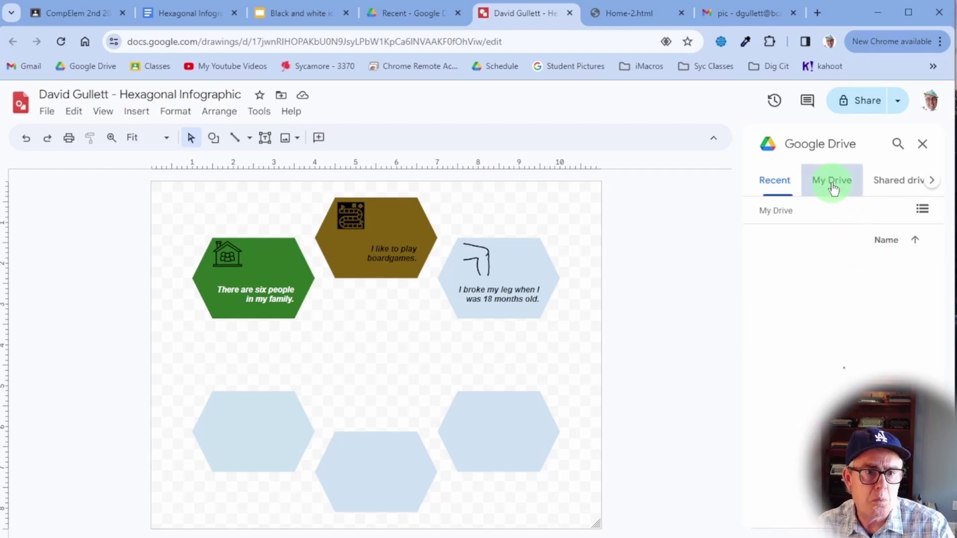
pyautogui.click(775, 181)
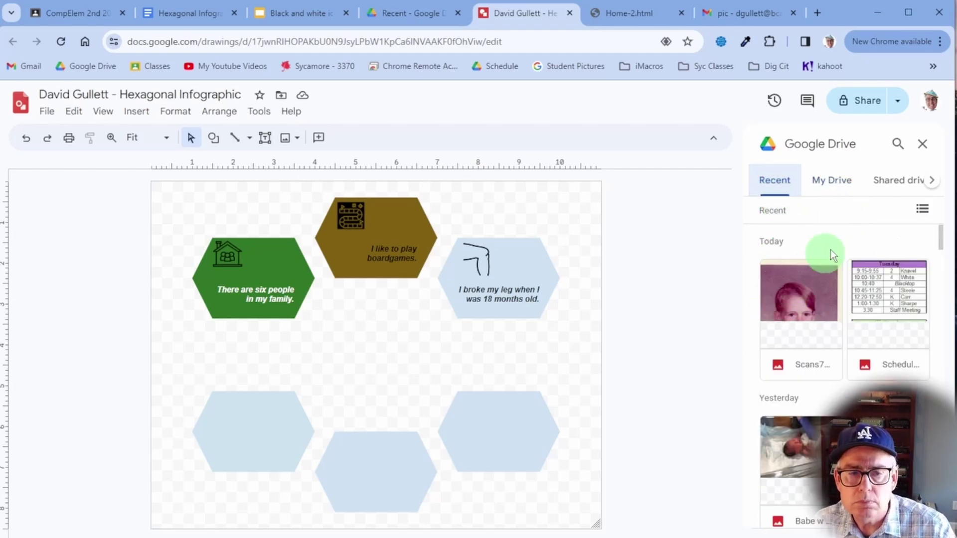
pyautogui.click(836, 186)
pyautogui.click(792, 183)
pyautogui.click(835, 185)
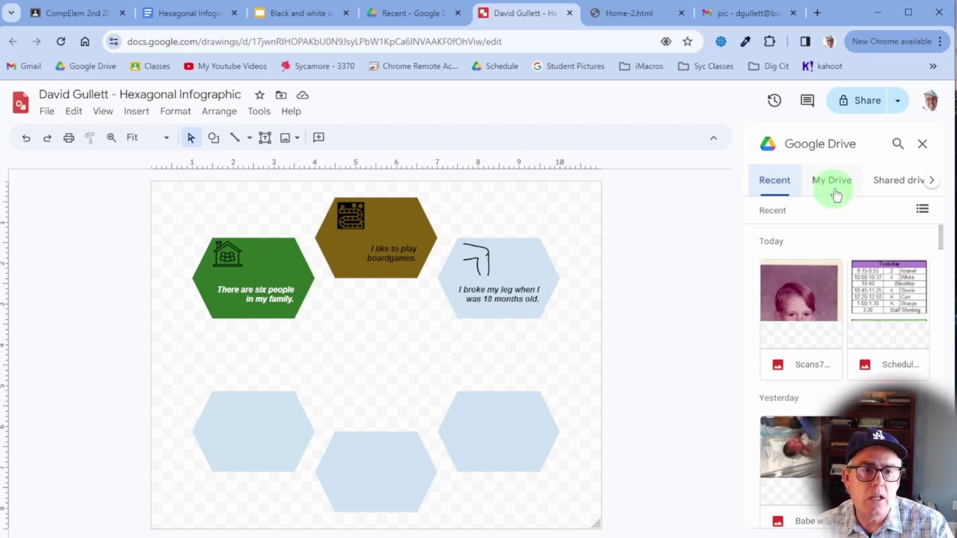
pyautogui.click(877, 184)
pyautogui.click(820, 182)
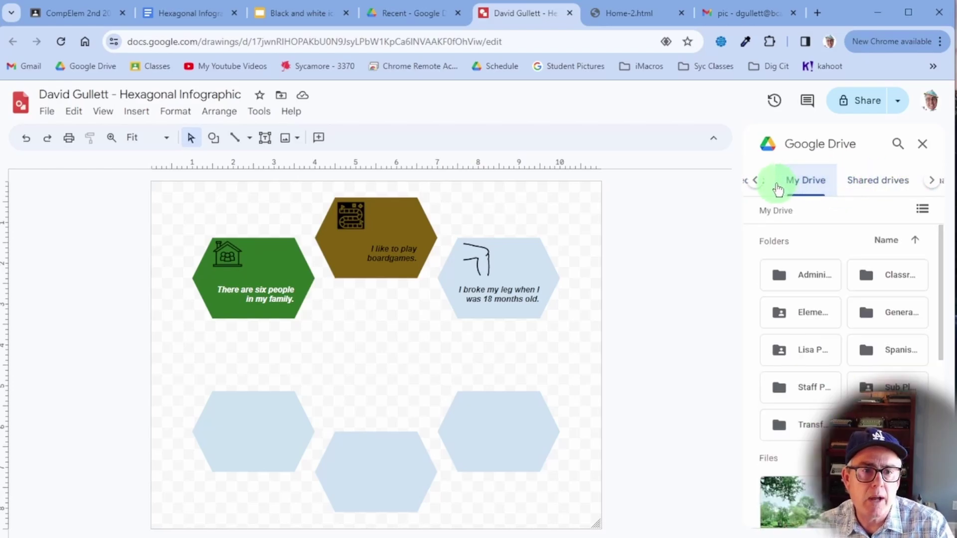
pyautogui.click(755, 180)
pyautogui.click(777, 197)
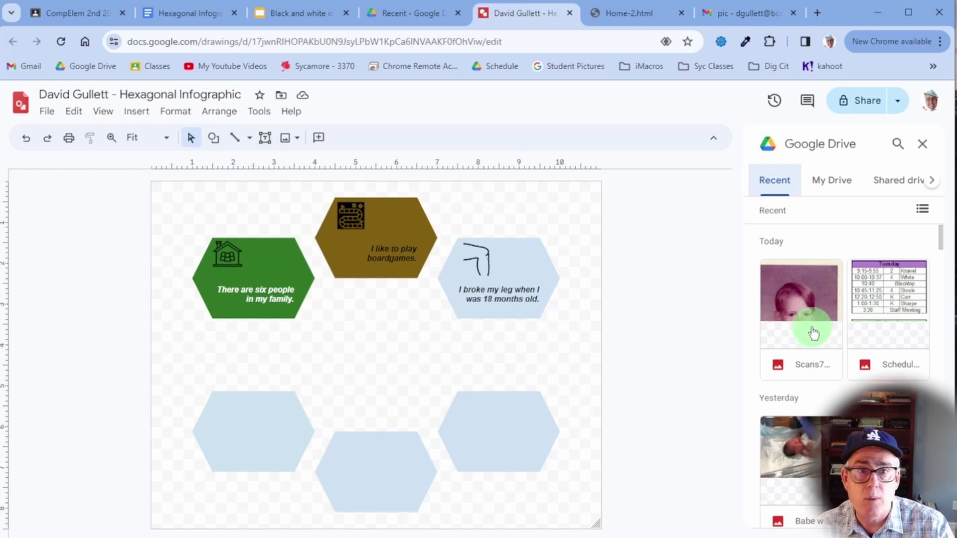
# - Insert the scanned school portrait from Drive and enlarge it to about a hexagon's width in the middle of the drawing
pyautogui.click(805, 299)
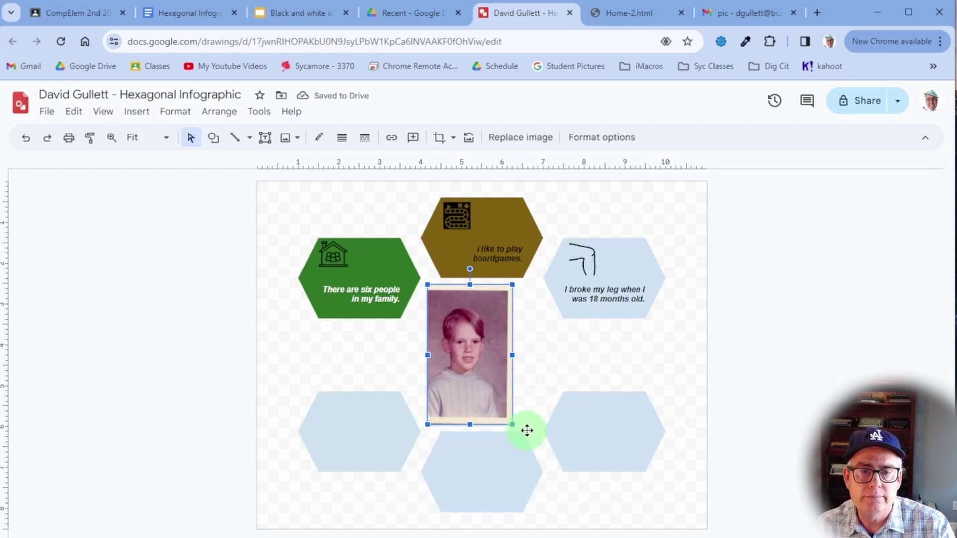
pyautogui.moveTo(512, 425); pyautogui.dragTo(534, 439)
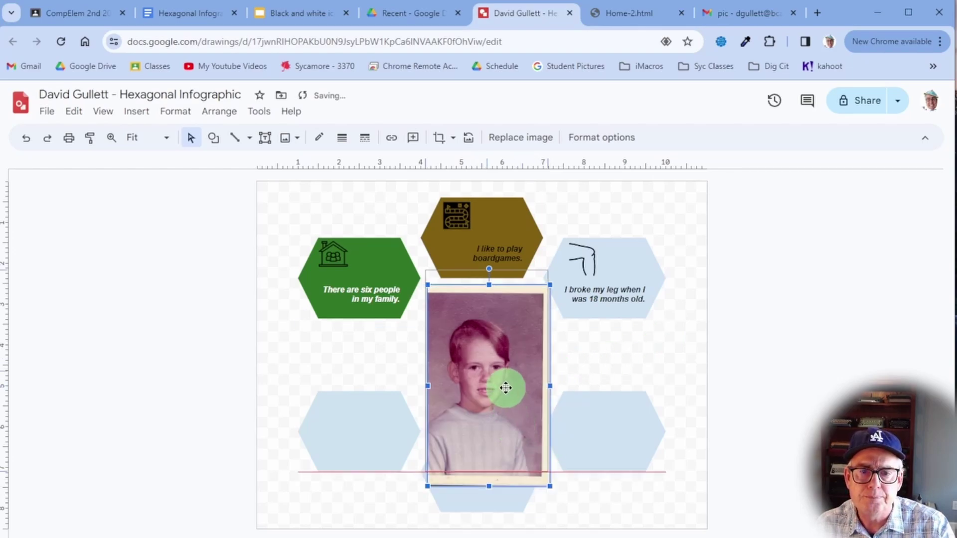
pyautogui.moveTo(504, 387); pyautogui.dragTo(500, 401)
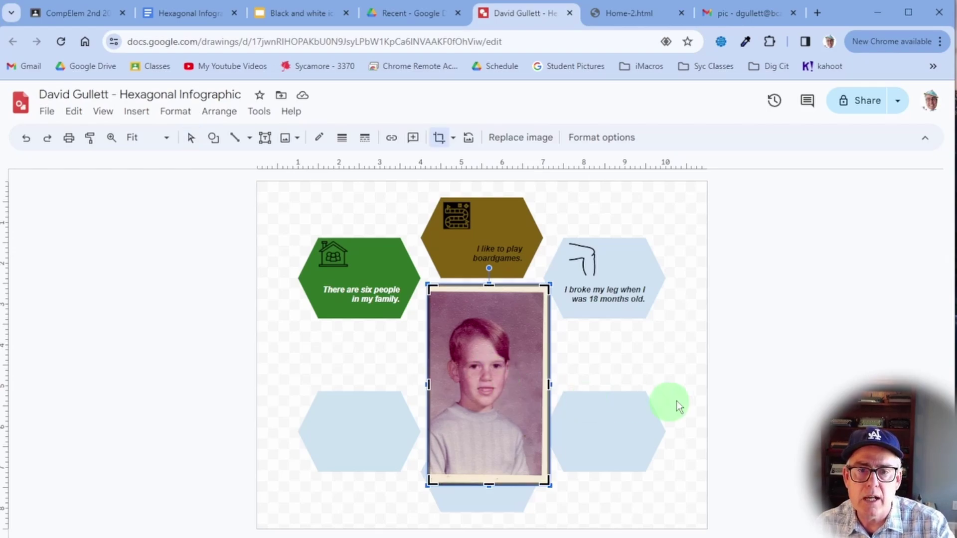
# - Try cropping the portrait's upper border and shrinking the picture upward inside its crop frame, and reset the image
pyautogui.click(689, 355)
pyautogui.doubleClick(482, 369)
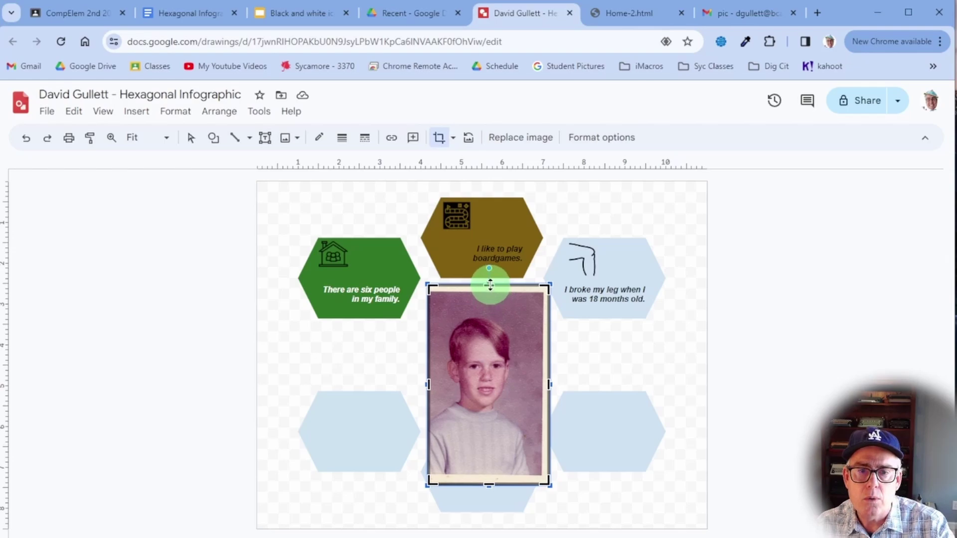
pyautogui.moveTo(491, 285); pyautogui.dragTo(489, 293)
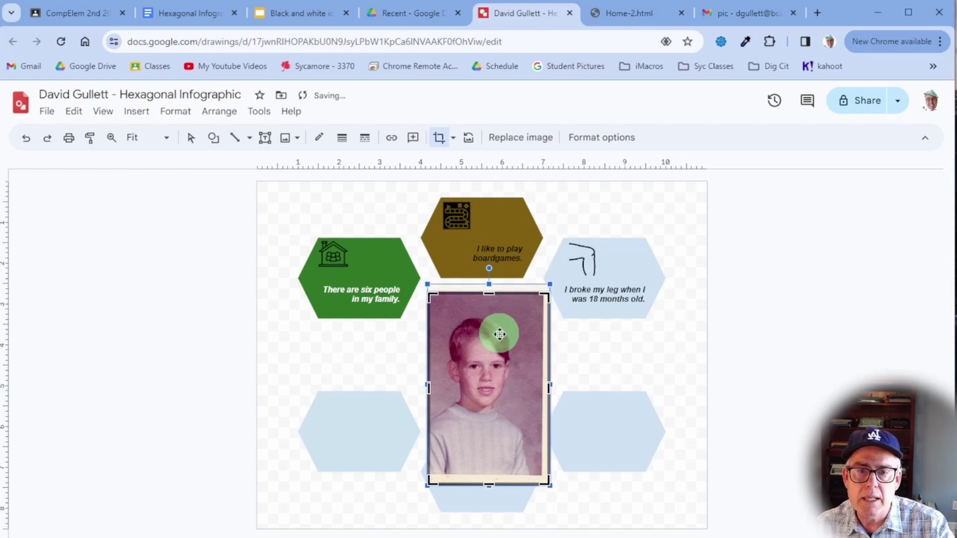
pyautogui.moveTo(488, 485); pyautogui.dragTo(487, 423)
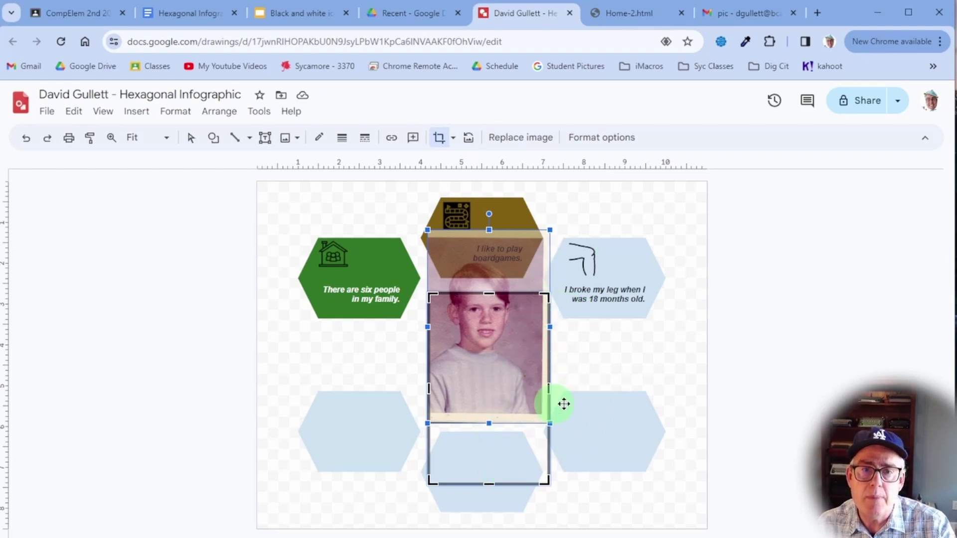
pyautogui.click(469, 140)
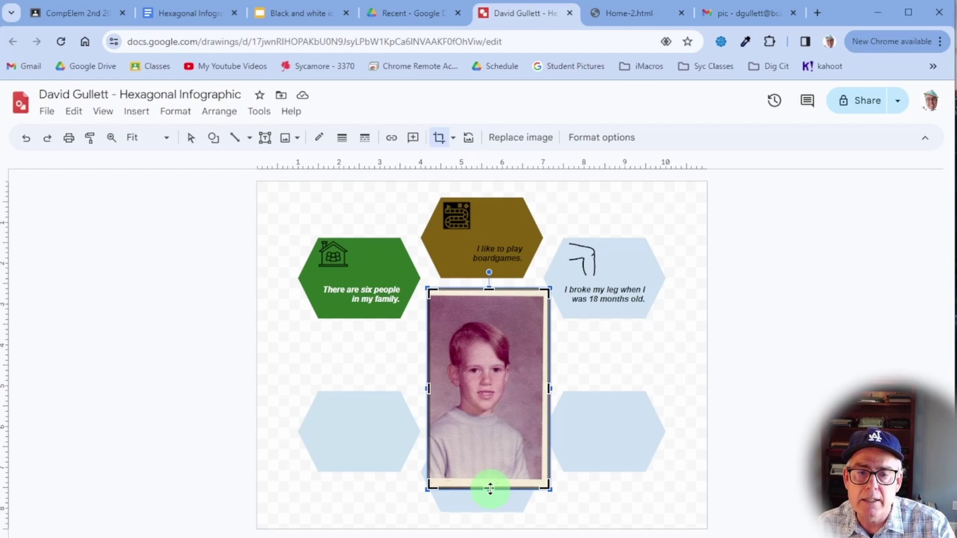
# - Try cropping the portrait up to the collar and squashing it inside the crop frame, resetting the image after each attempt
pyautogui.moveTo(491, 489); pyautogui.dragTo(489, 421)
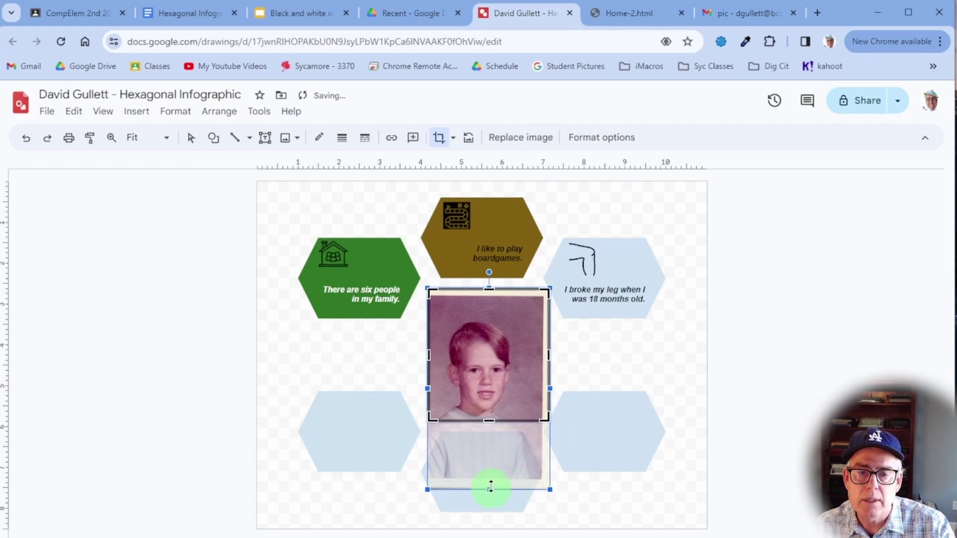
pyautogui.click(470, 145)
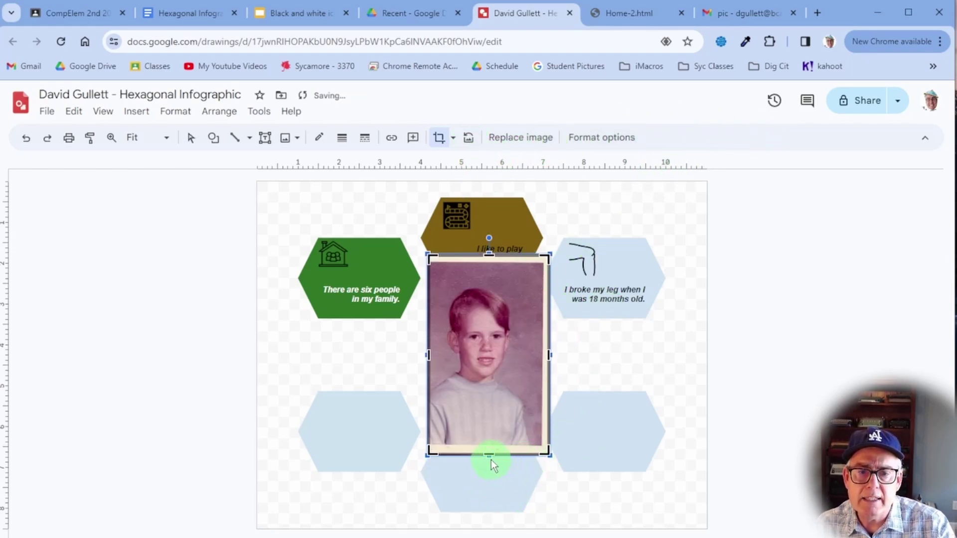
pyautogui.moveTo(490, 458); pyautogui.dragTo(490, 430)
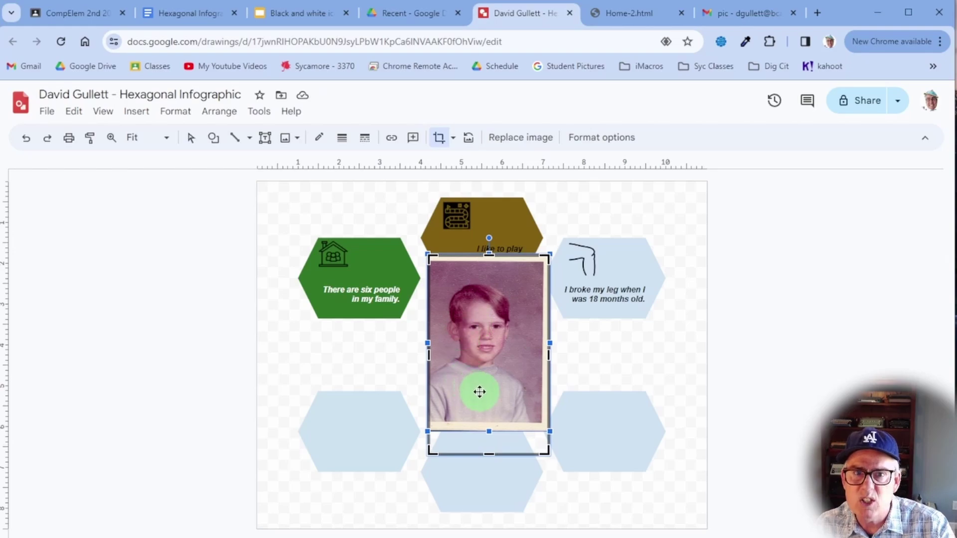
pyautogui.click(469, 140)
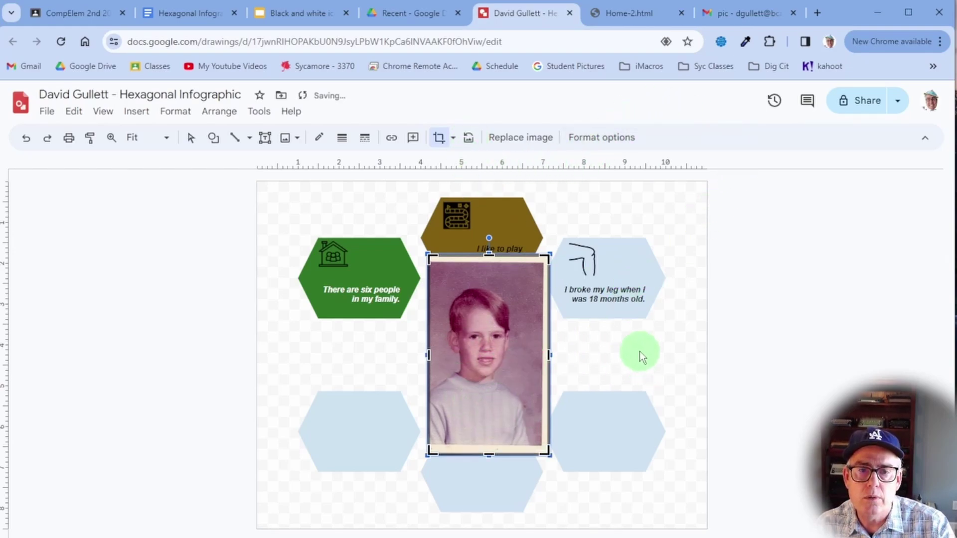
# - Re-enter crop mode on the portrait and crop off its cream borders along the upper and lower edges
pyautogui.press('Escape')
pyautogui.doubleClick(494, 348)
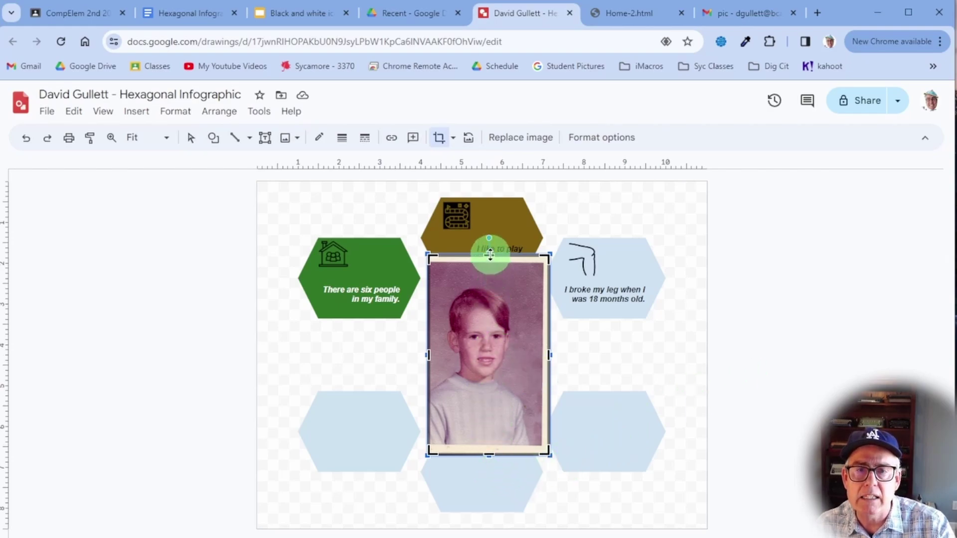
pyautogui.moveTo(490, 254); pyautogui.dragTo(489, 265)
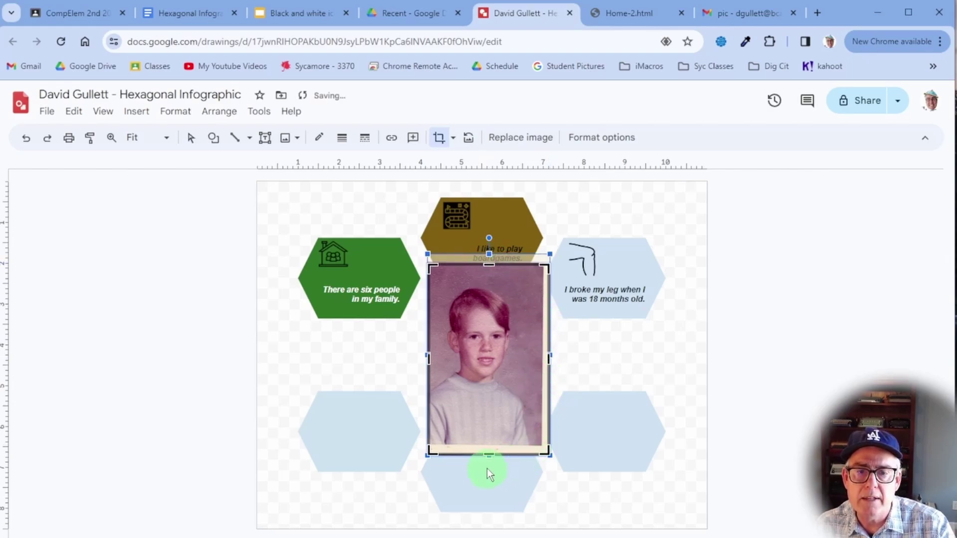
pyautogui.moveTo(489, 452); pyautogui.dragTo(489, 442)
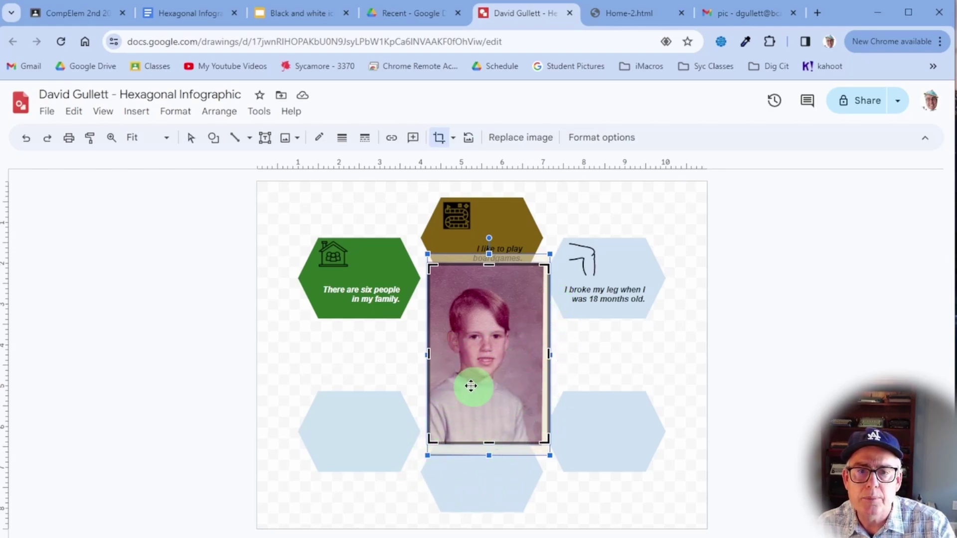
# - Apply the crop and move the portrait down so it sits just below the brown boardgames hexagon
pyautogui.click(519, 255)
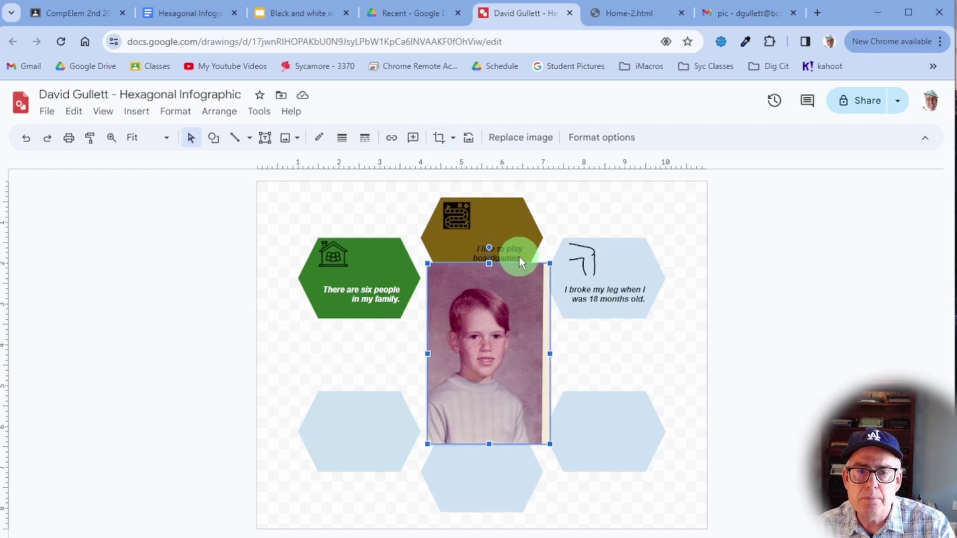
pyautogui.moveTo(508, 288); pyautogui.dragTo(508, 335)
pyautogui.moveTo(508, 333); pyautogui.dragTo(507, 307)
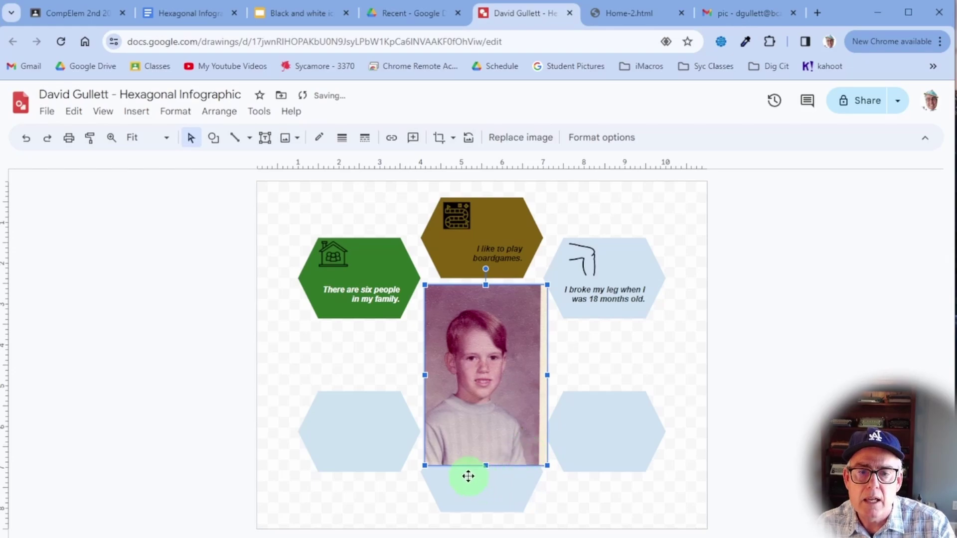
# - Crop the portrait's lower edge up to the sweater collar and trim off the cream strip along its right side
pyautogui.doubleClick(487, 379)
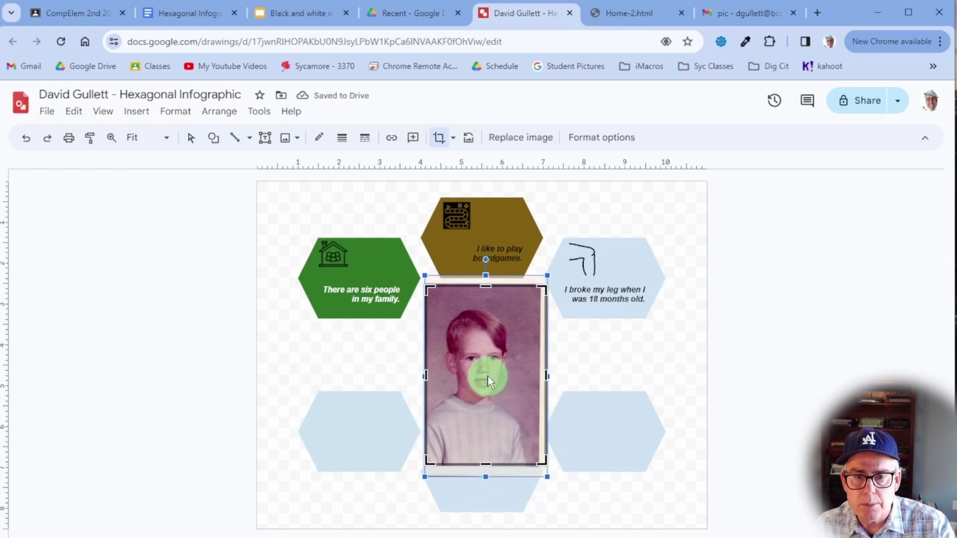
pyautogui.moveTo(486, 465); pyautogui.dragTo(487, 424)
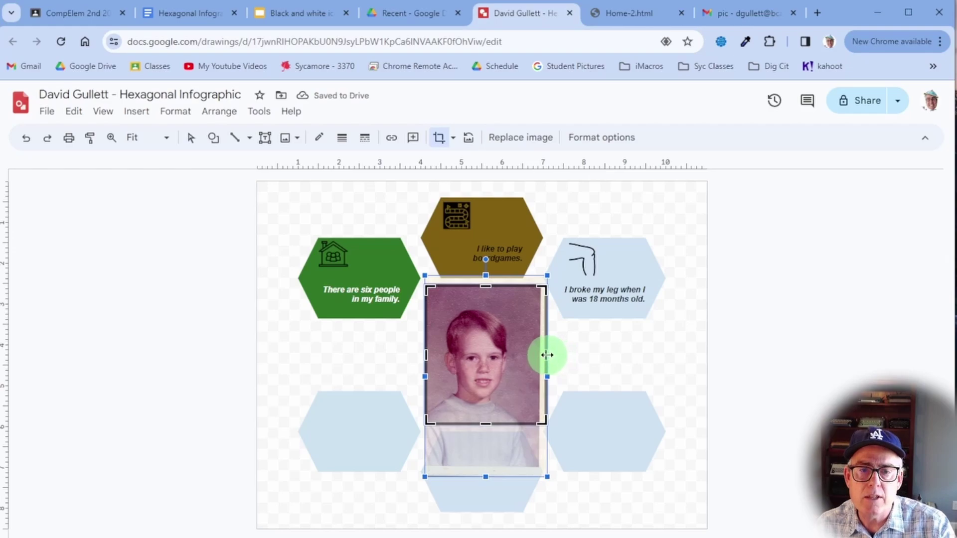
pyautogui.moveTo(546, 355); pyautogui.dragTo(535, 354)
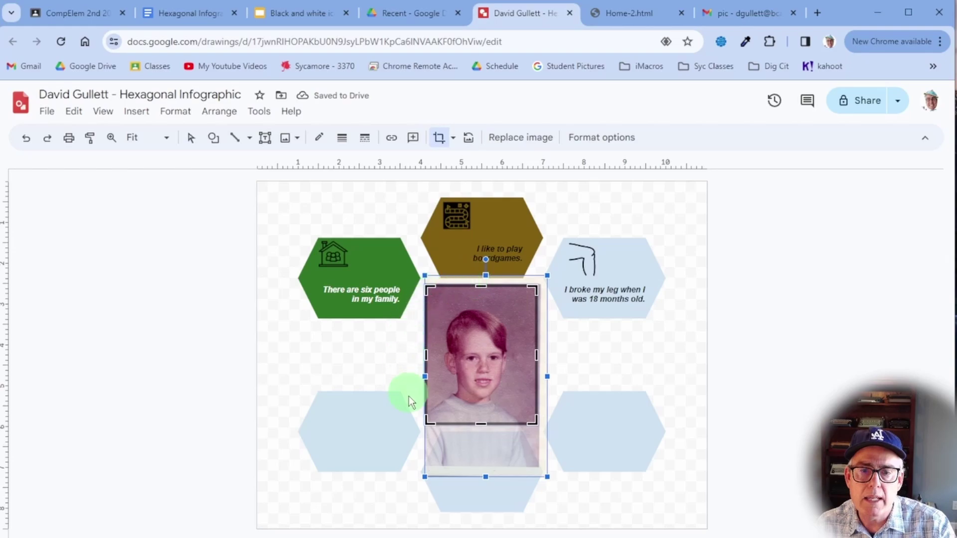
pyautogui.click(650, 356)
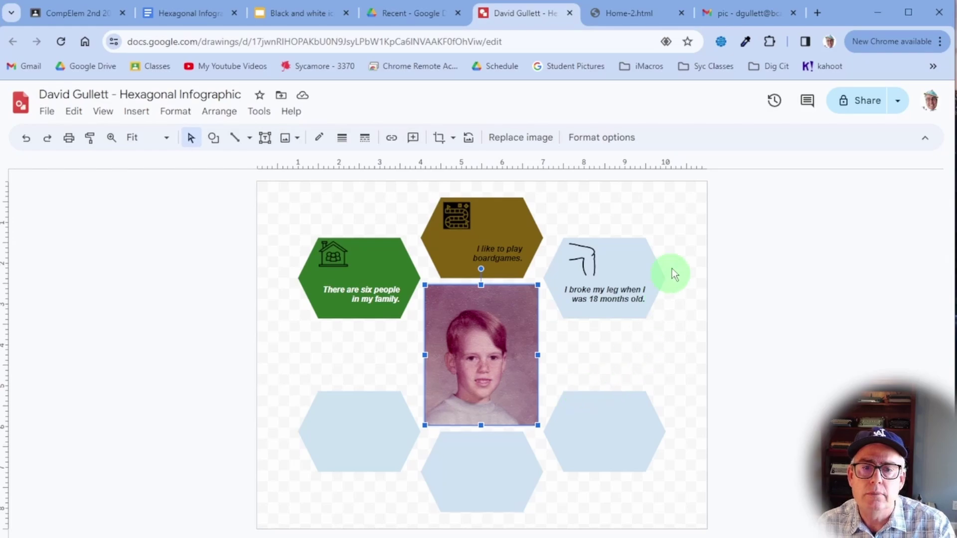
# - Mask the cropped portrait with the hexagon shape and deselect it
pyautogui.click(454, 143)
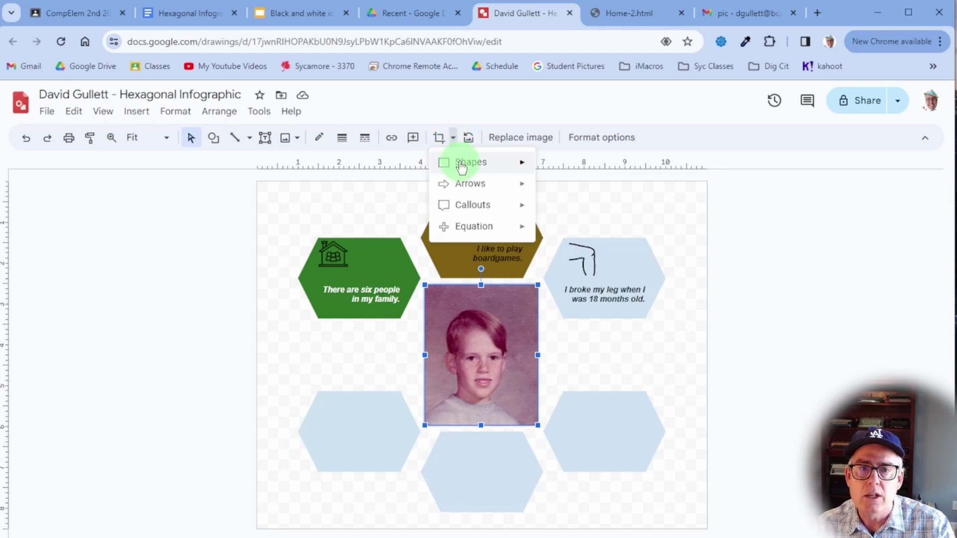
pyautogui.moveTo(462, 167)
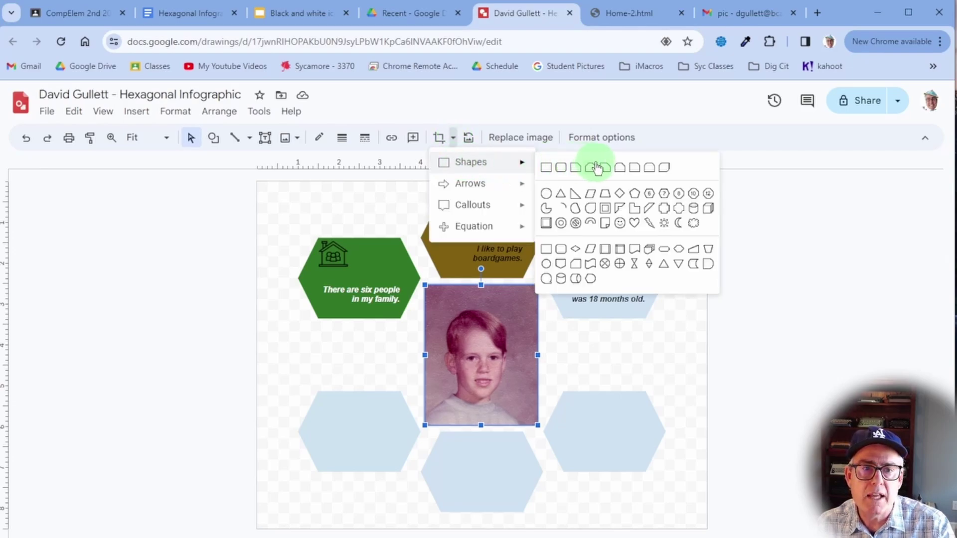
pyautogui.click(649, 194)
pyautogui.click(673, 368)
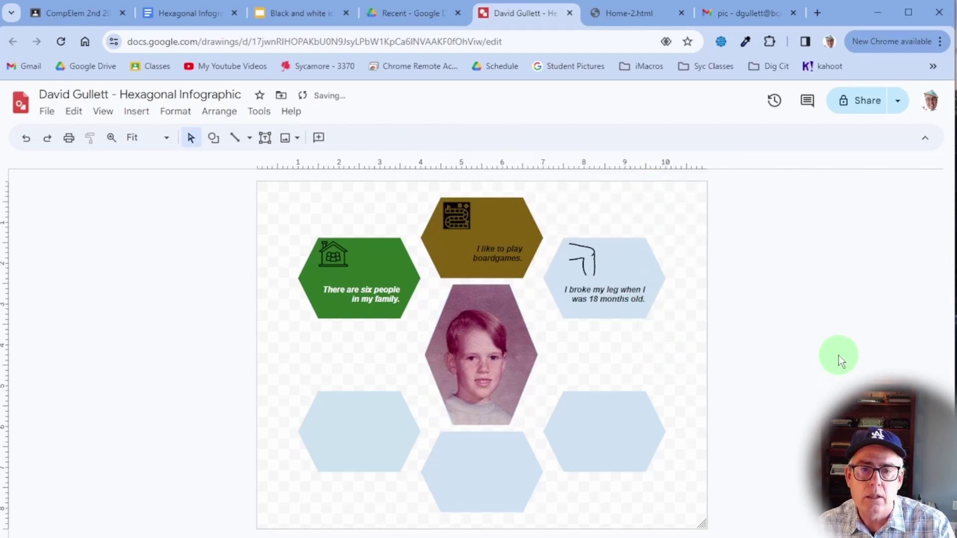